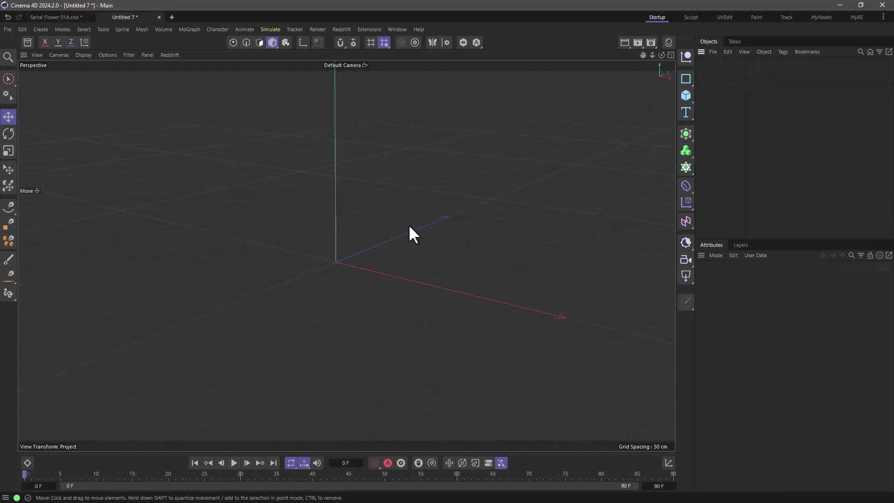
- Add a Flower spline and nest it under an Extrude generator to form a solid eight-petal shape
click(684, 78)
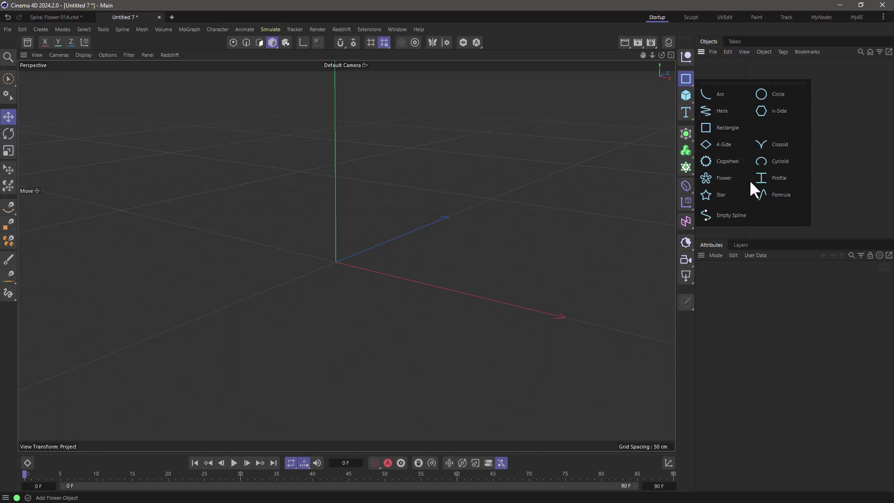
click(733, 177)
click(687, 133)
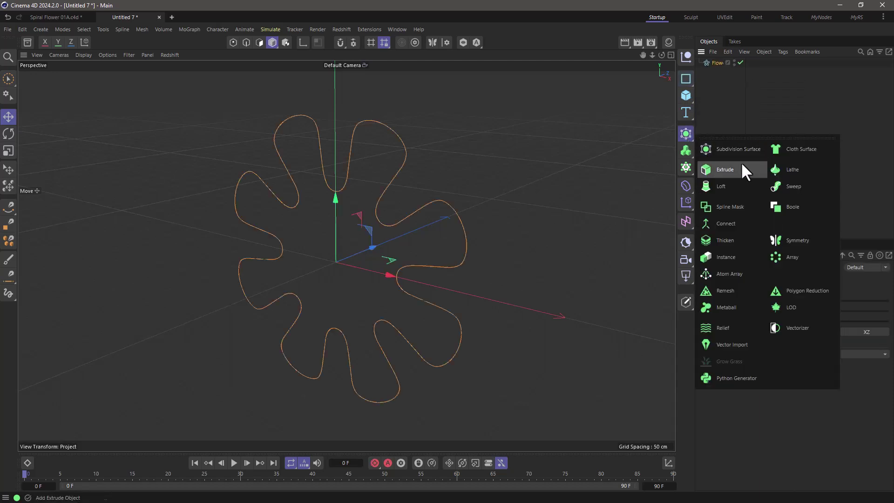
click(741, 163)
drag(718, 71, 717, 62)
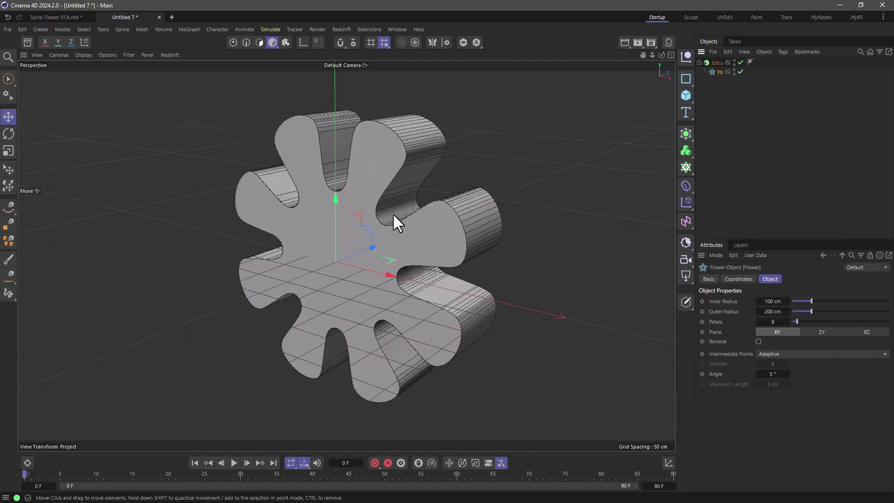
alt+drag(392, 213, 370, 224)
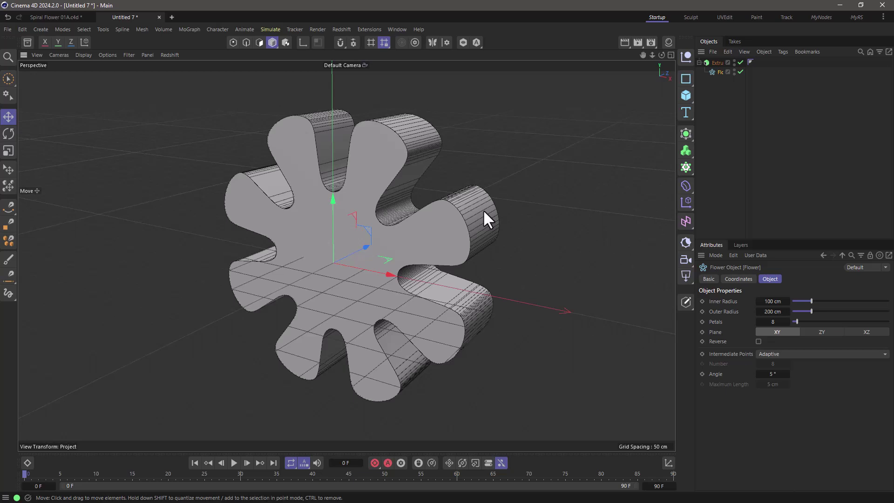
- Switch to the Spiral Flower 01A.c4d document and orbit to face its twisting ribbon spirals
click(62, 16)
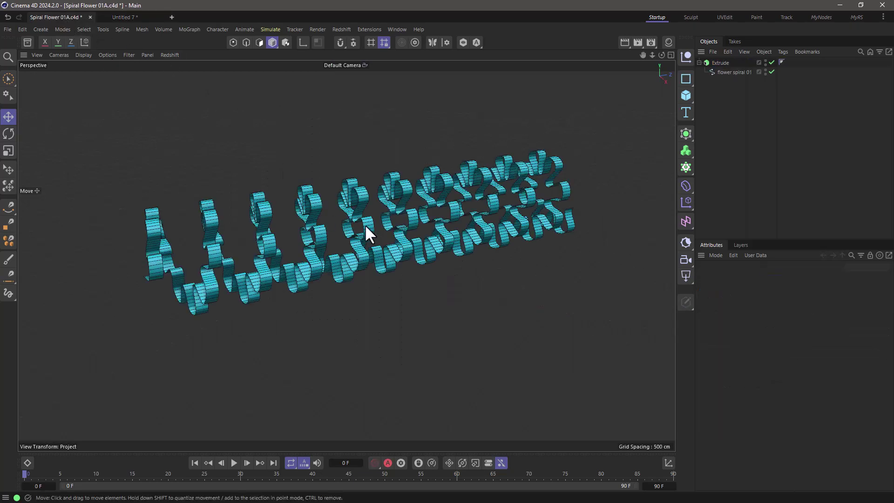
alt+drag(364, 224, 417, 248)
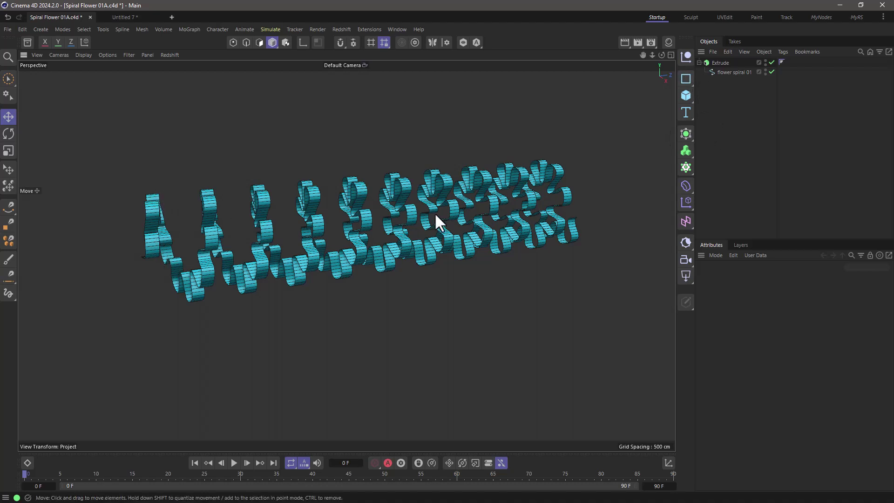
- Start a new project and add a Flower spline to it
key(ctrl+n)
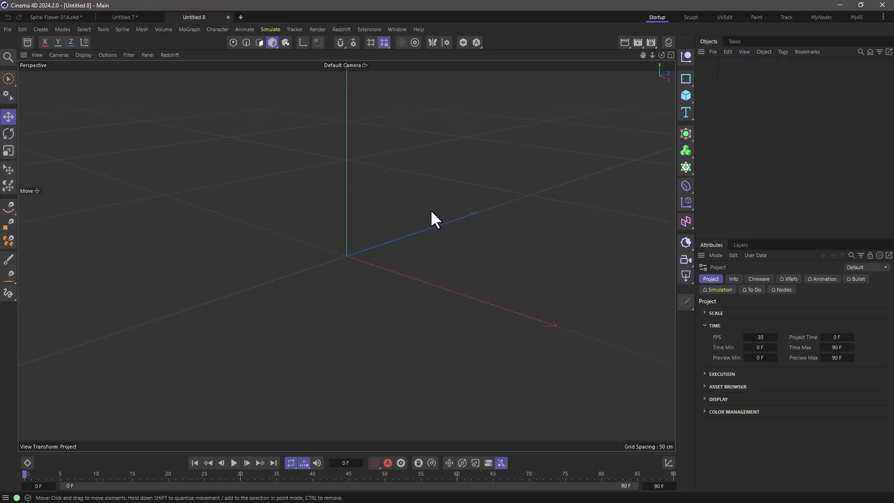
click(685, 79)
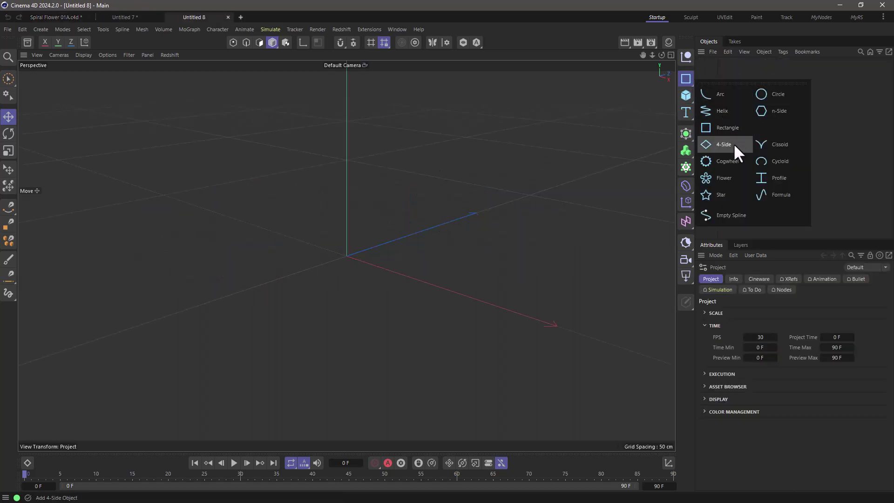
click(737, 184)
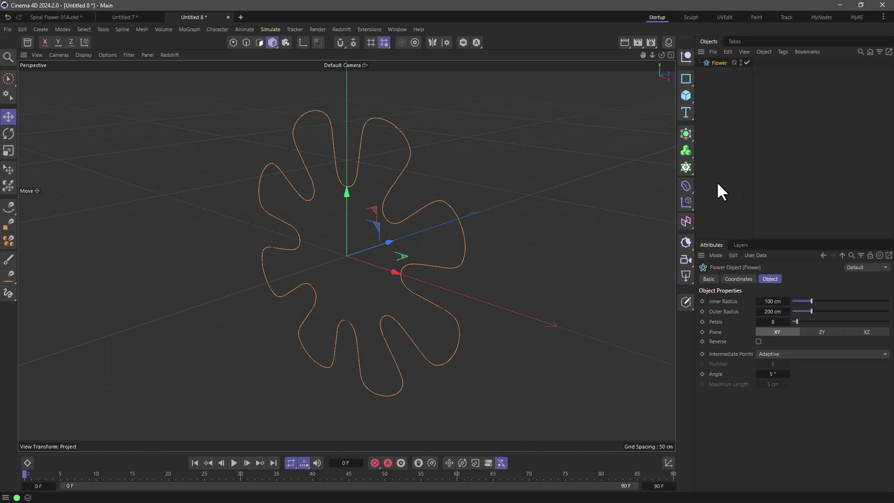
- Add a Null object and set its display shape to Sphere
click(685, 56)
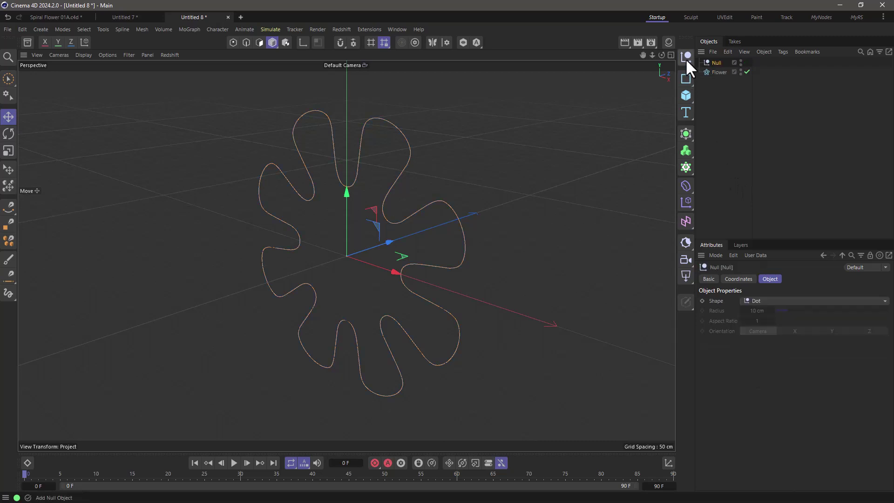
click(766, 302)
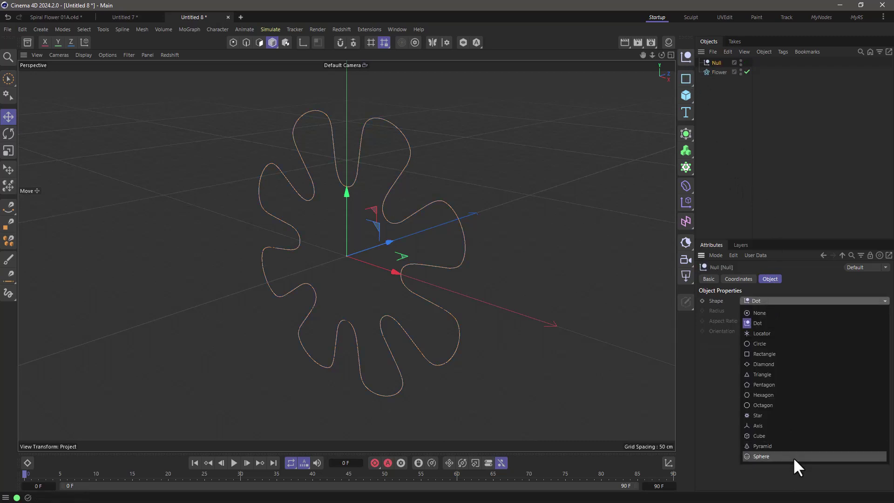
click(744, 457)
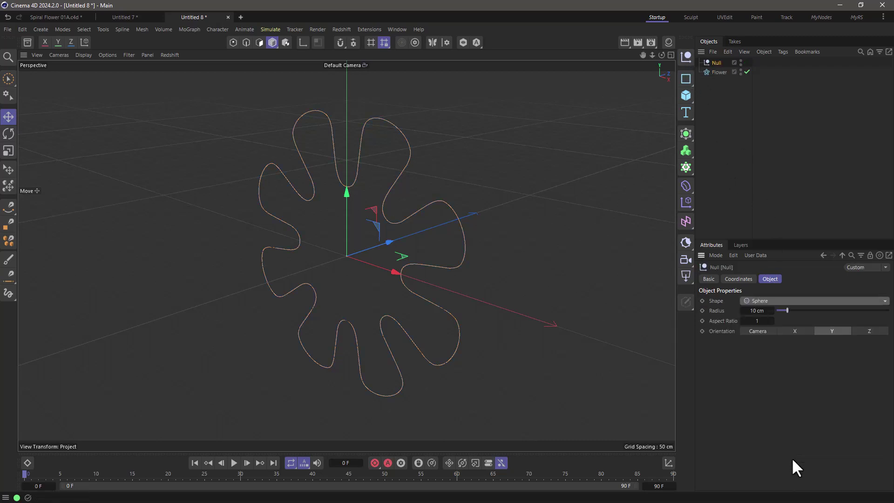
- Give the Null an Align to Spline tag with Flower as the Spline Path, testing Position values
right_click(716, 61)
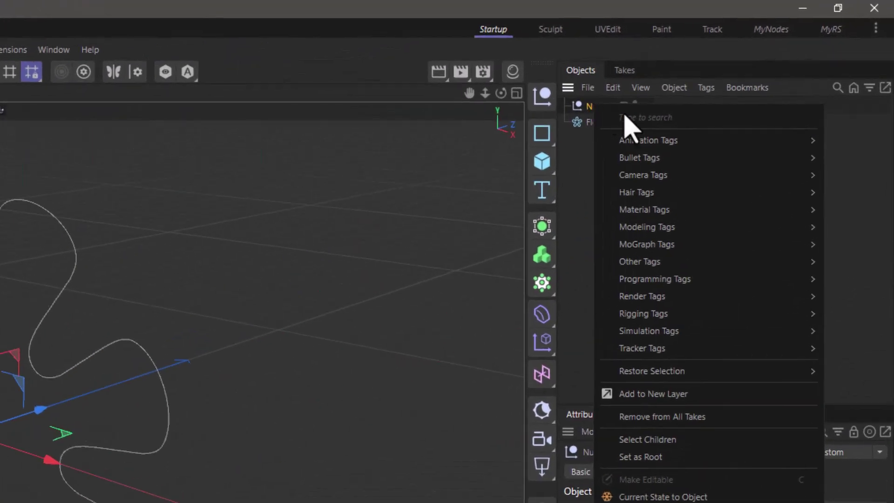
mouse_move(619, 140)
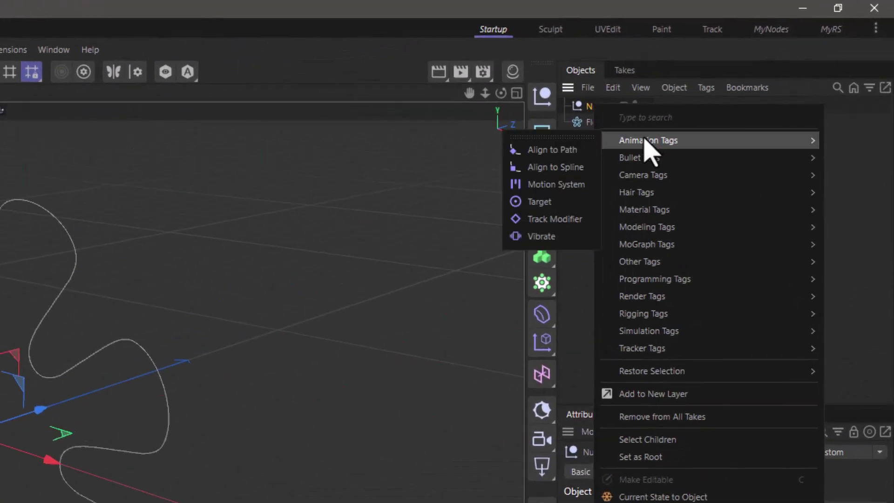
click(565, 168)
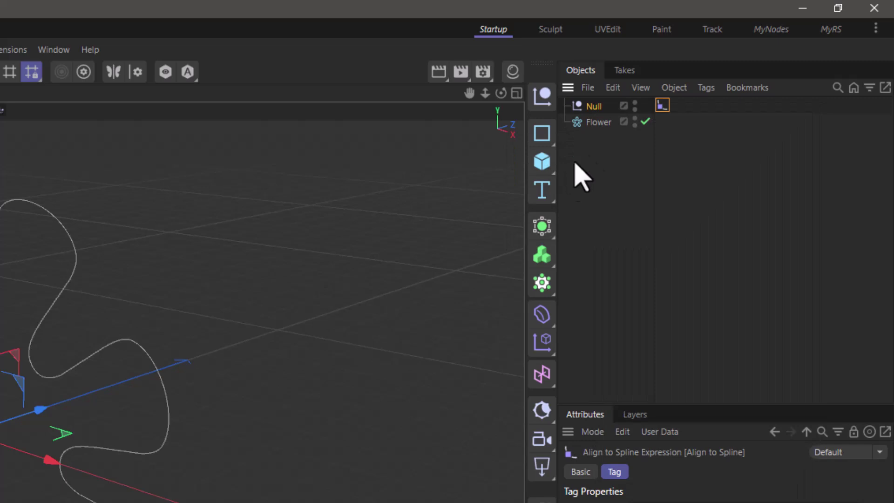
drag(599, 123, 661, 472)
drag(661, 329, 663, 366)
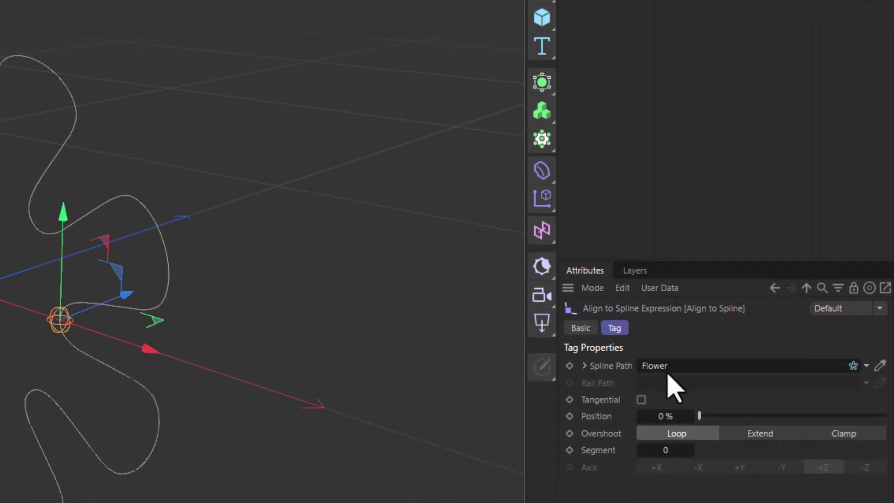
drag(708, 413, 774, 414)
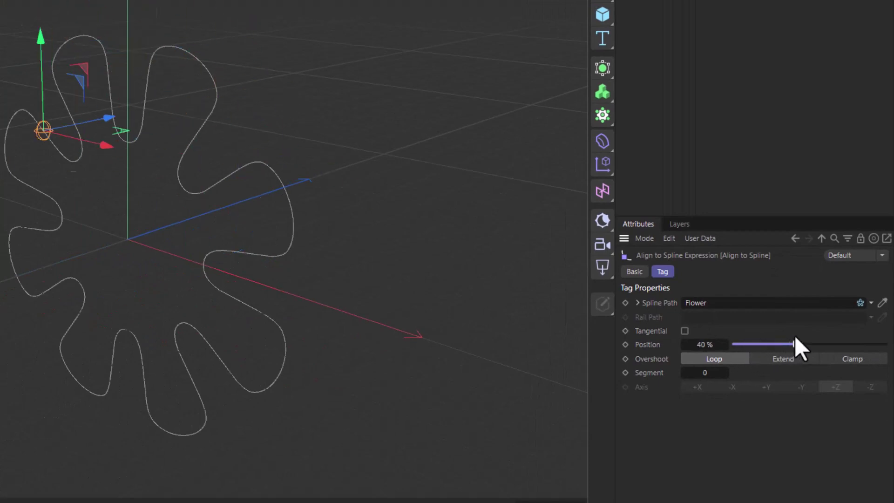
drag(794, 336, 731, 345)
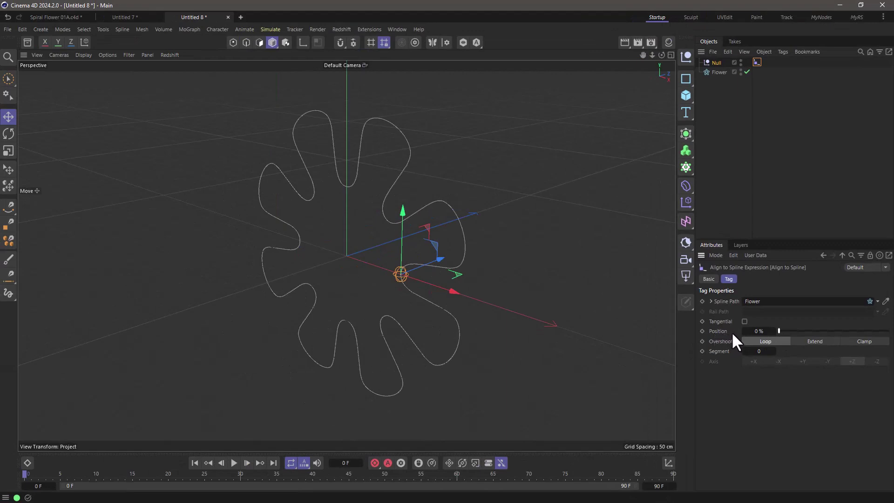
- Keyframe the Null's Position at 0% on frame 0 and 100% on frame 90
click(702, 331)
drag(54, 473, 679, 470)
drag(788, 325, 889, 331)
click(702, 331)
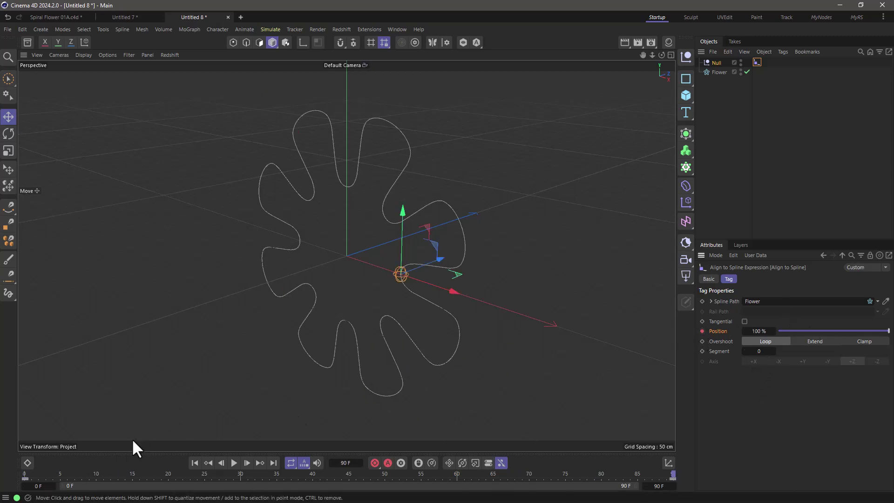
- In the F-Curve timeline, make the Position keys Linear and set the track's After to Continue
click(27, 462)
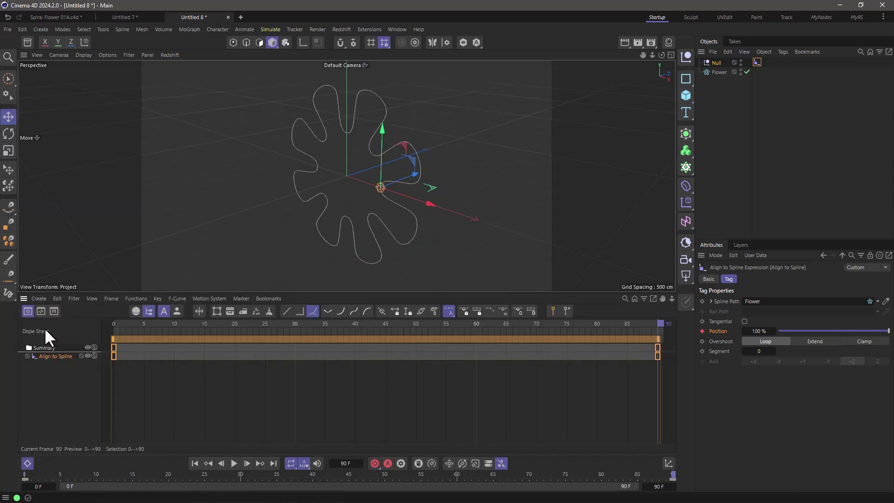
click(41, 311)
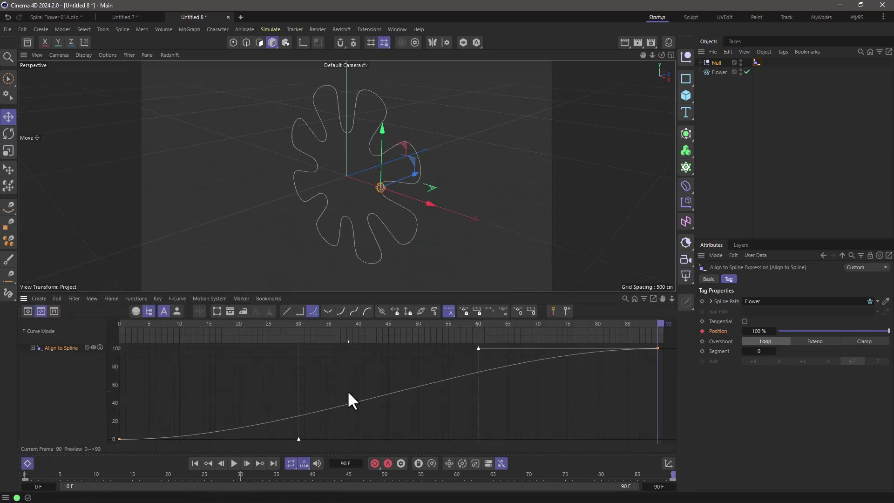
click(287, 310)
click(55, 348)
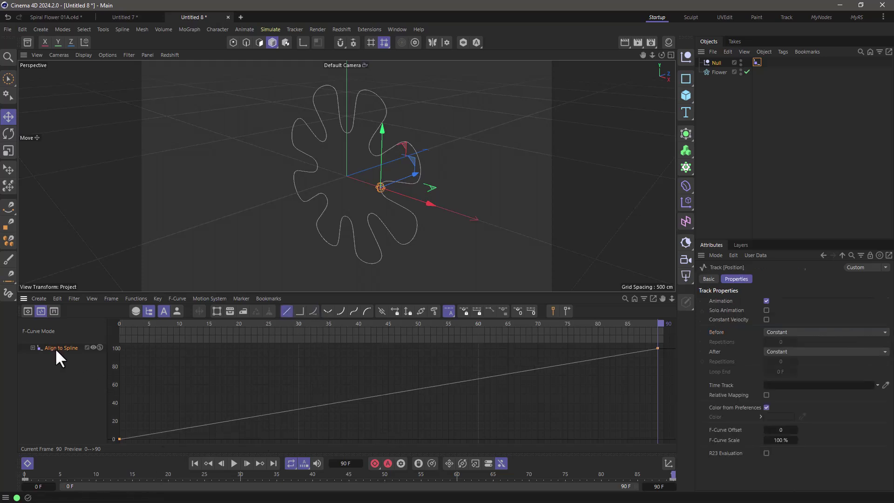
click(775, 349)
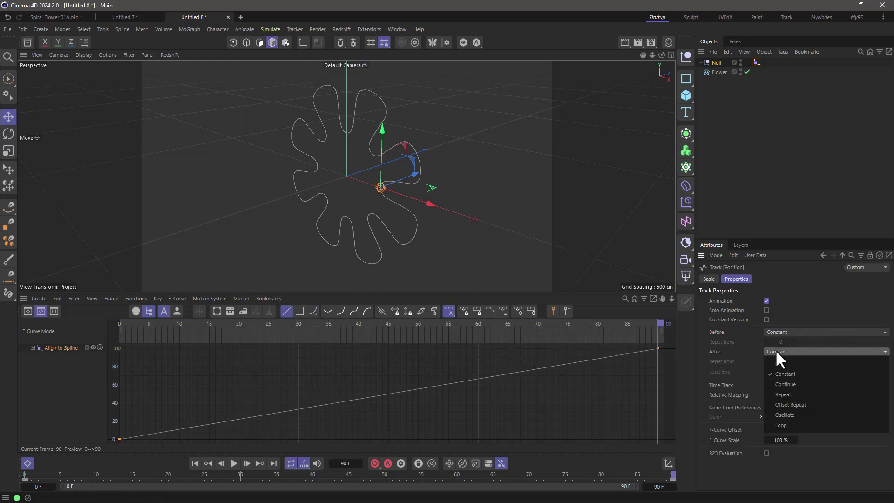
click(780, 383)
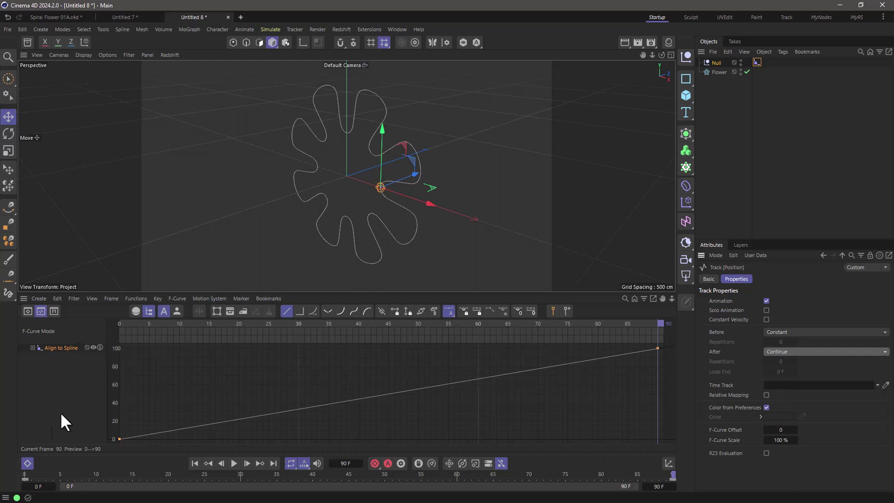
click(26, 463)
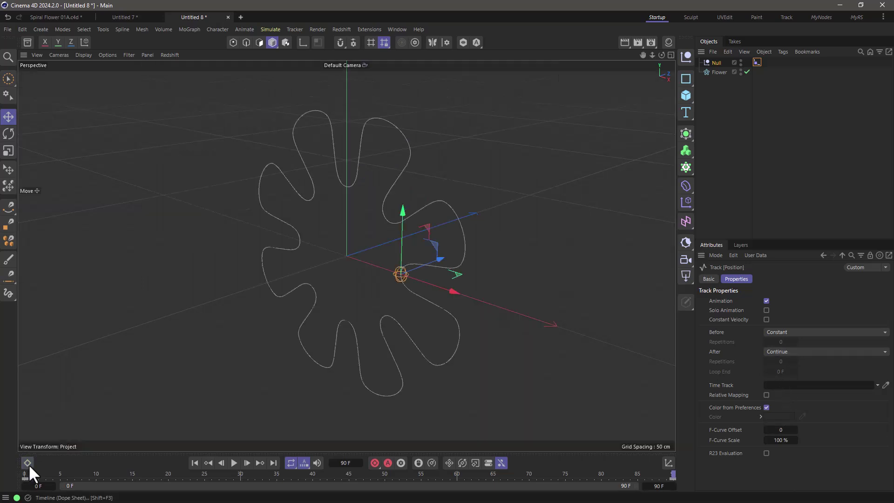
- Preview the motion, then set the project end frame to 900 F
click(234, 463)
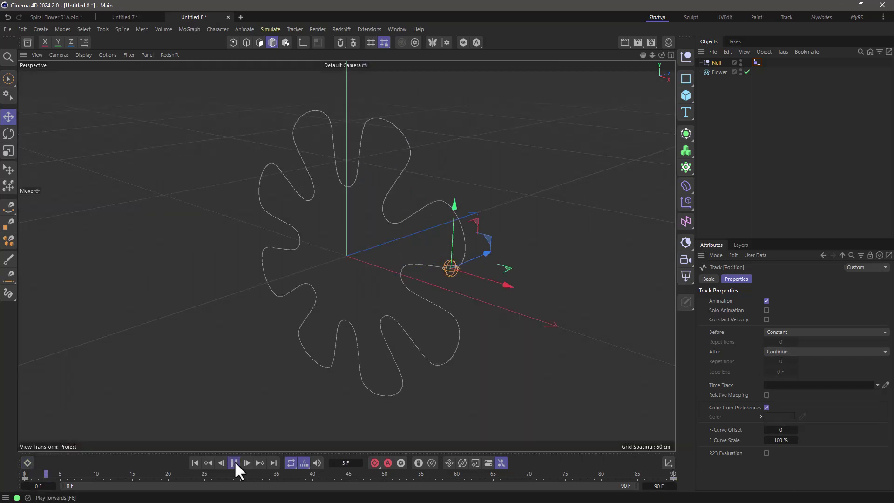
click(196, 461)
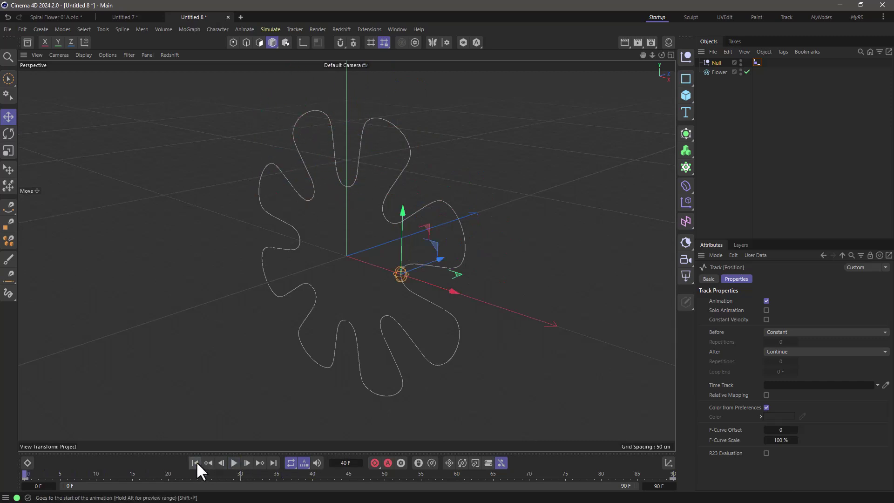
click(661, 486)
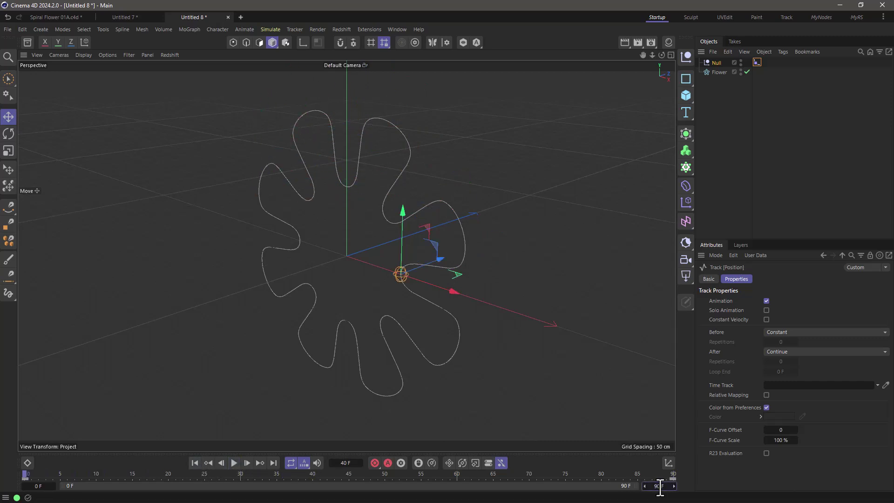
text(0)
key(Return)
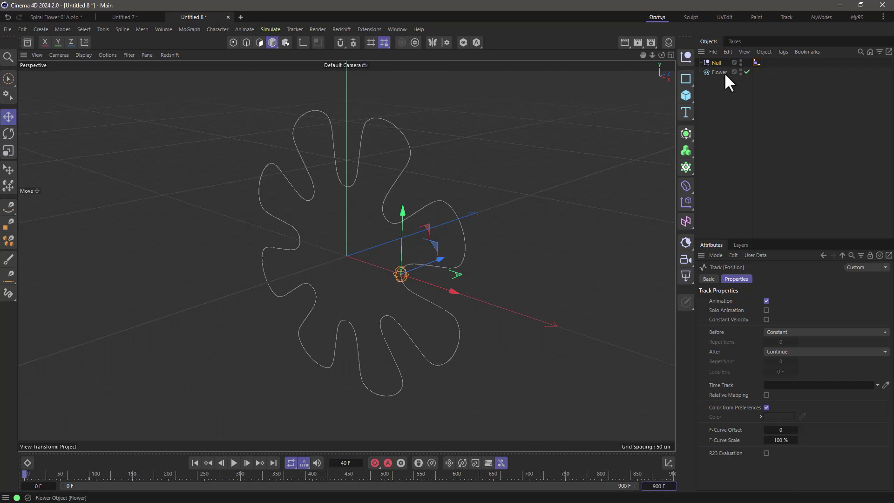
- At frame 900, set Flower's P.Z to 2000 cm and keyframe it
click(719, 72)
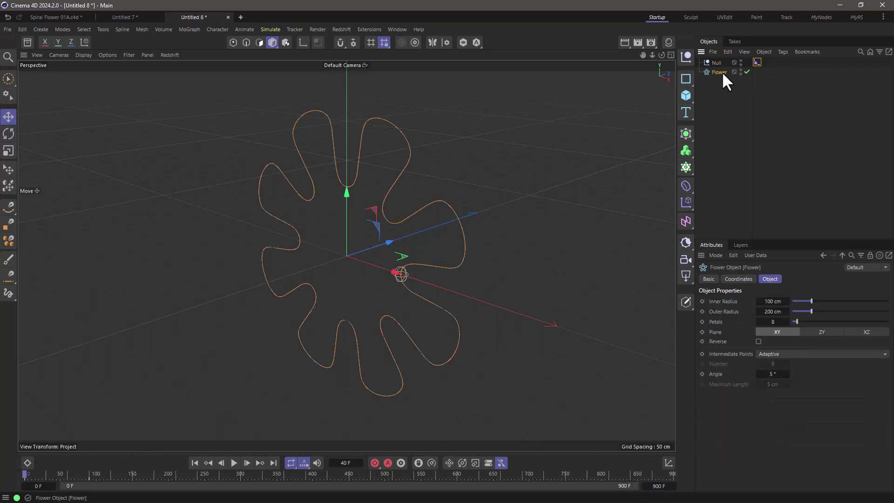
click(739, 278)
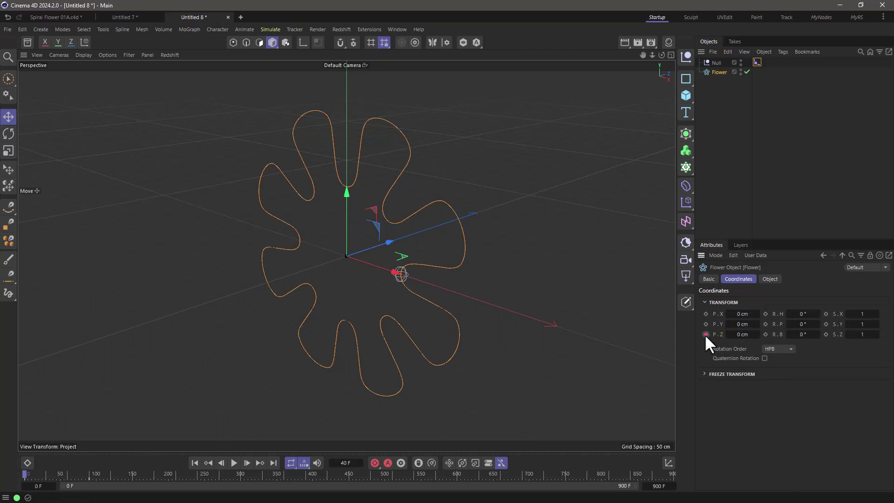
drag(665, 474, 691, 472)
click(743, 334)
text(2000)
key(Return)
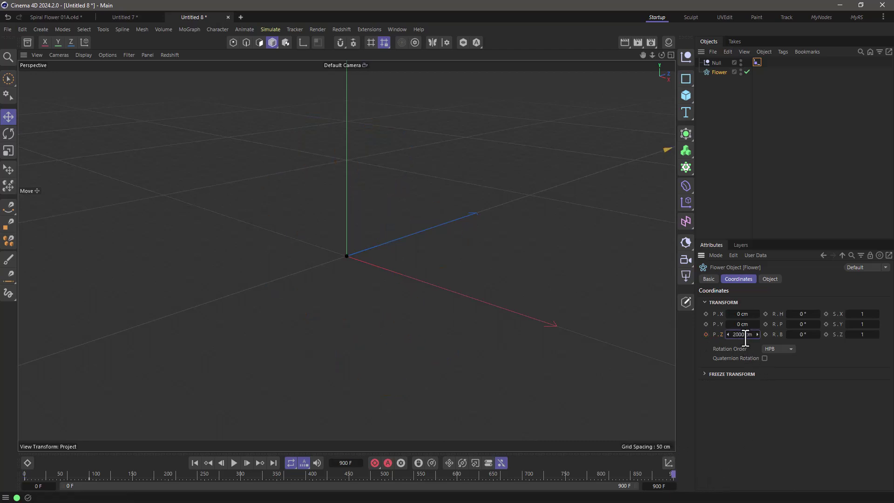
click(706, 334)
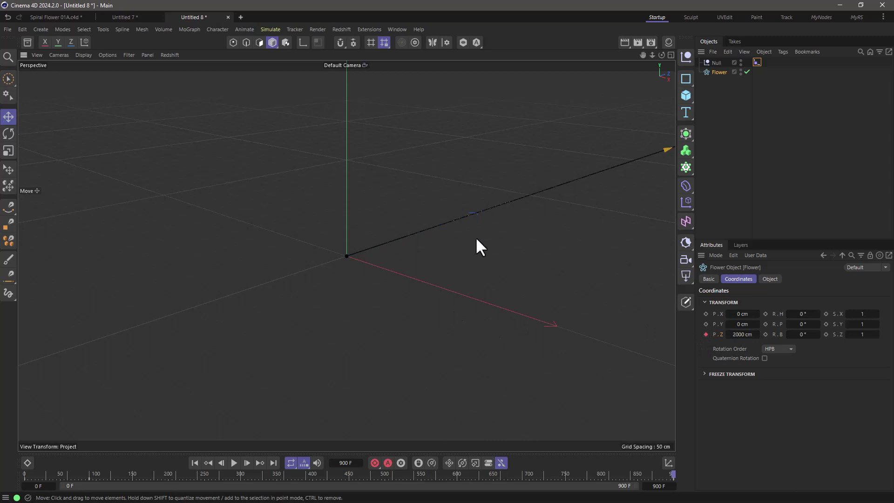
alt+right_drag(475, 236, 417, 249)
- Pan the view and play the Flower's Z-axis motion from the start
alt+middle_drag(549, 201, 148, 349)
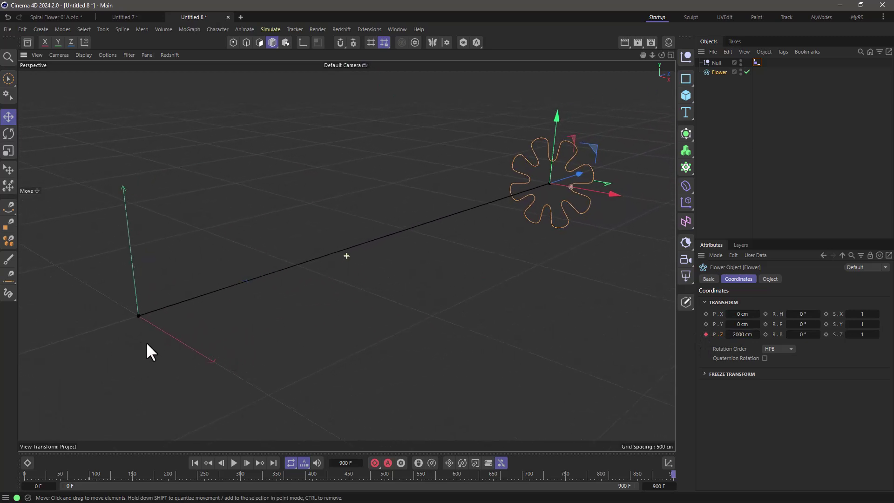
click(195, 463)
click(234, 462)
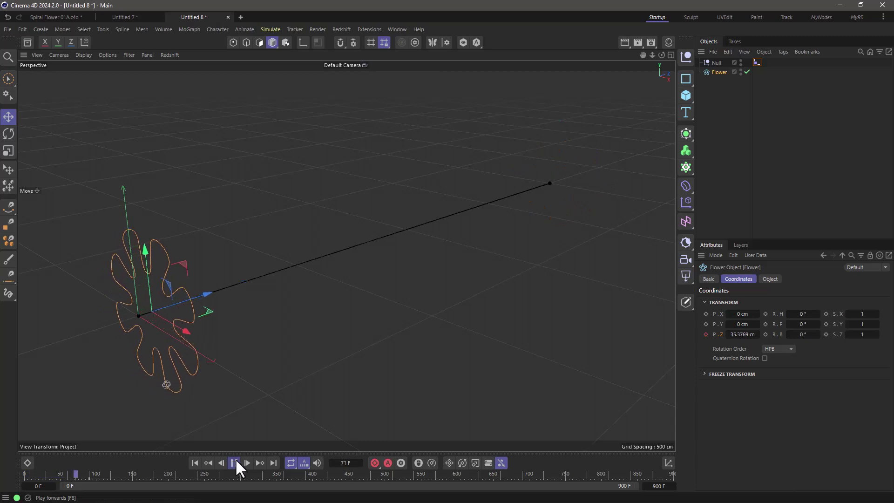
click(234, 463)
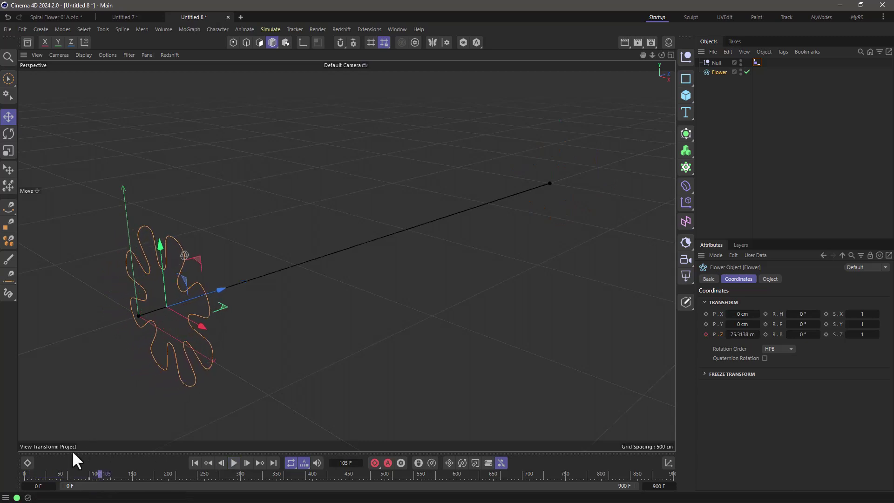
- Set the Flower's Position Z curve keys to Linear in the F-Curve timeline
click(27, 462)
click(37, 364)
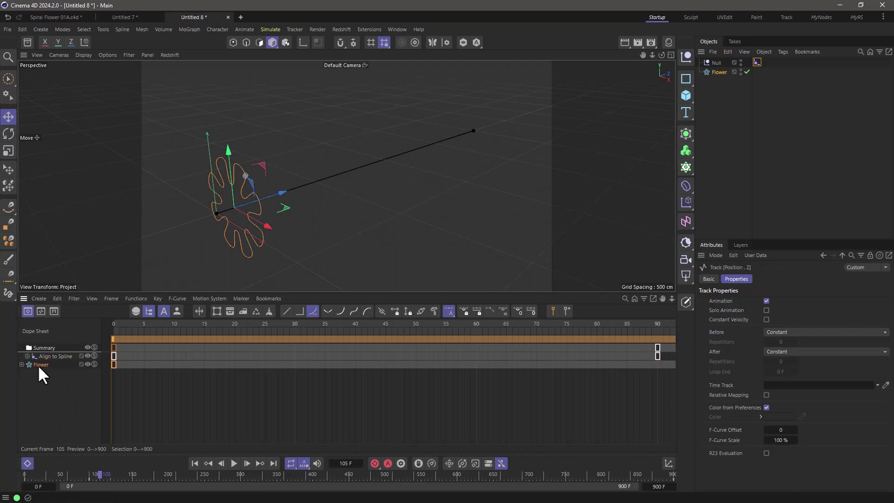
click(41, 311)
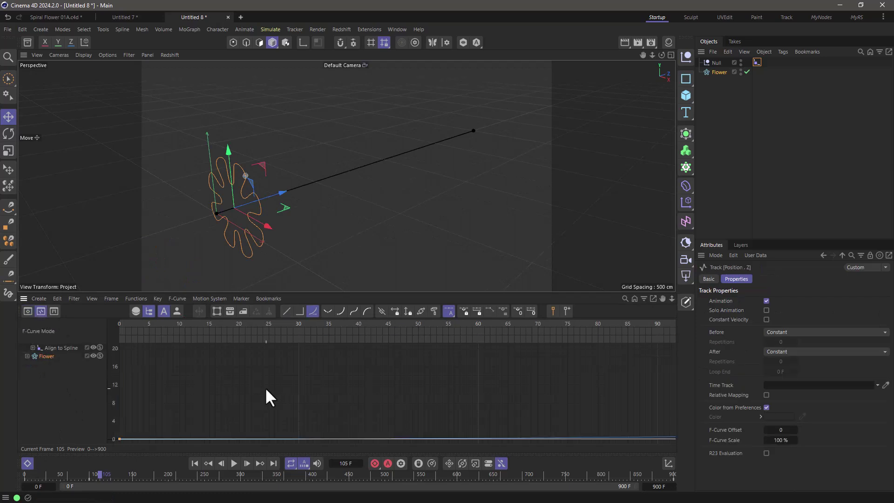
key(h)
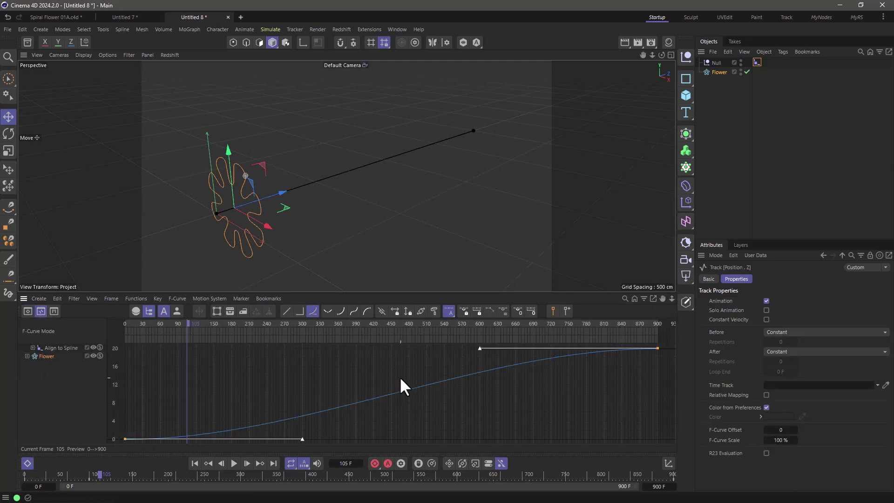
click(401, 379)
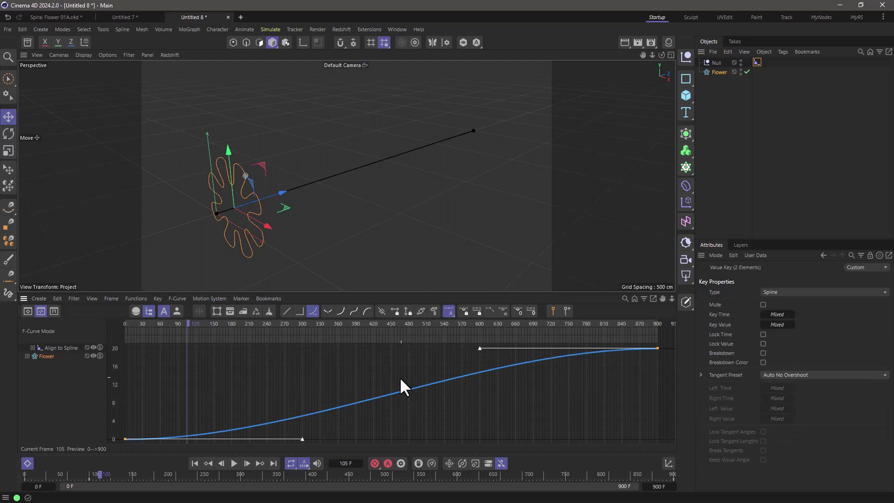
click(286, 311)
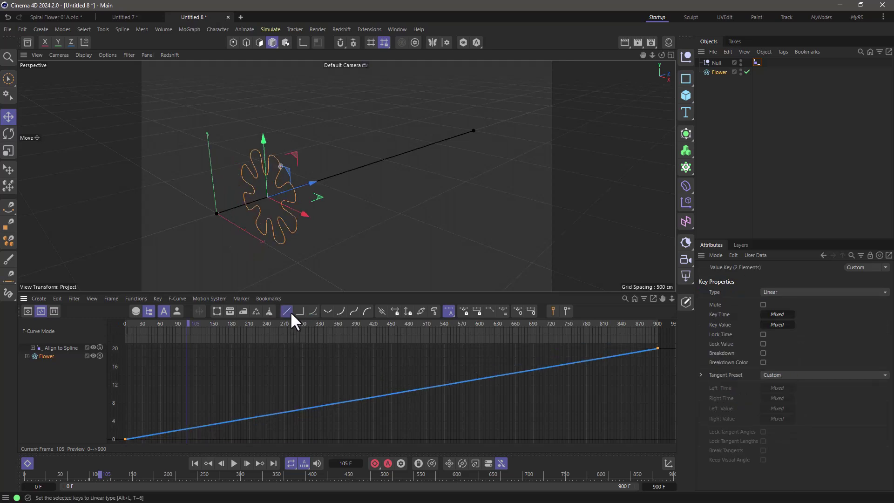
- At frame 0, add a MoGraph Tracer linked to the Null and uncheck Trace Vertices
click(27, 463)
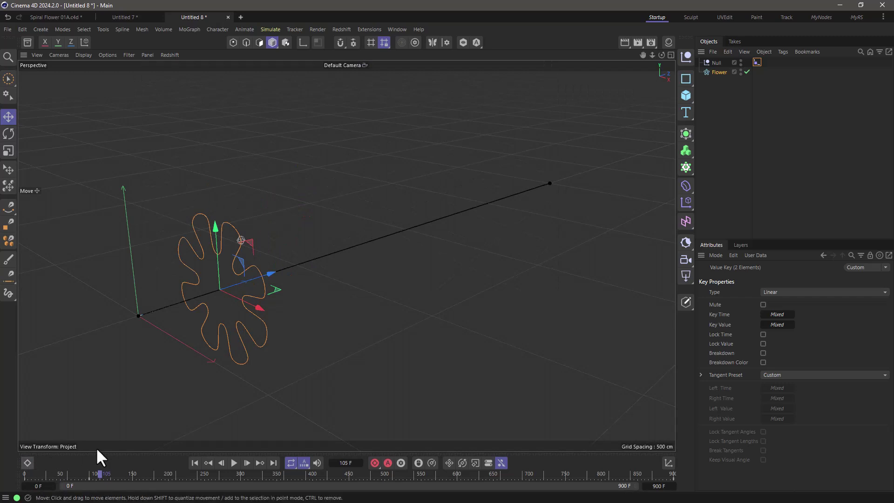
click(94, 474)
click(194, 463)
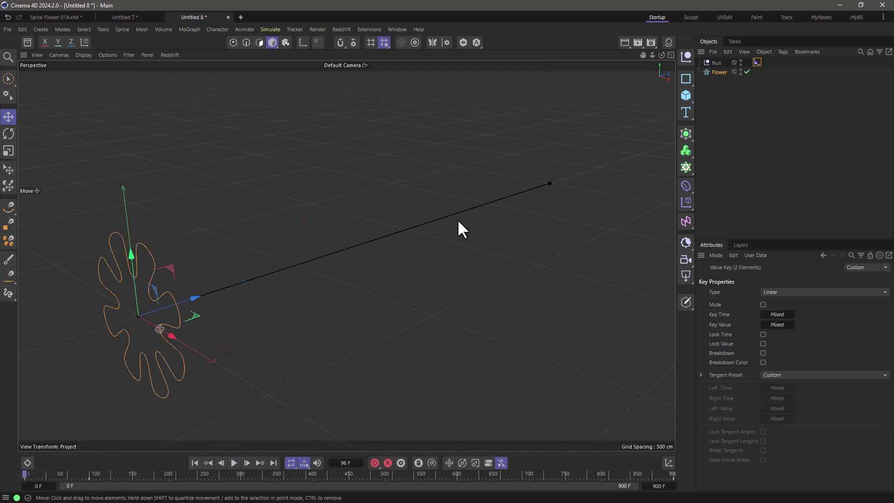
click(717, 61)
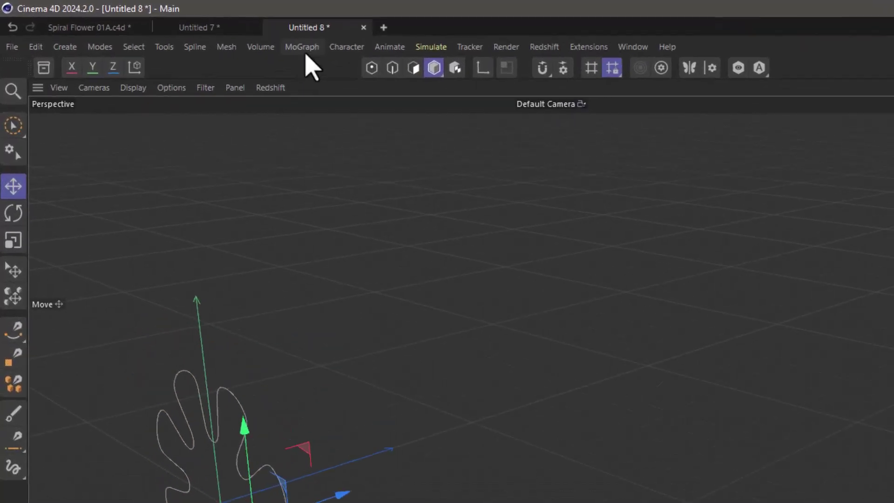
click(190, 29)
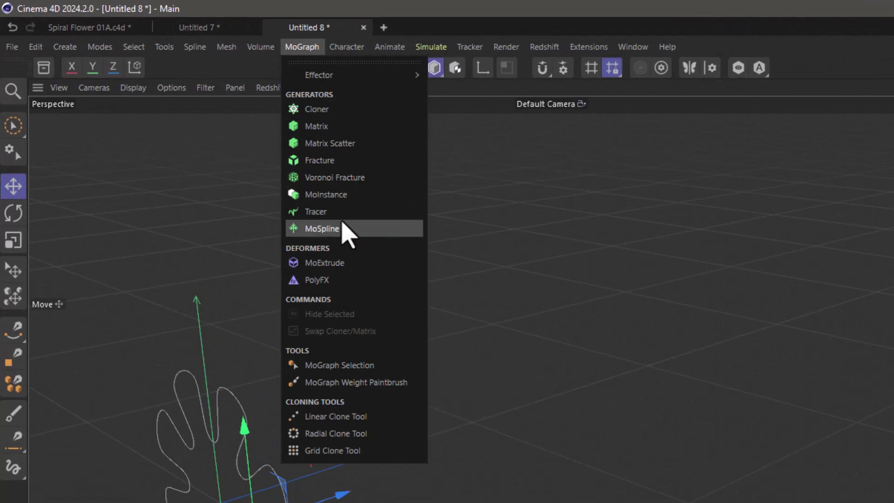
click(342, 218)
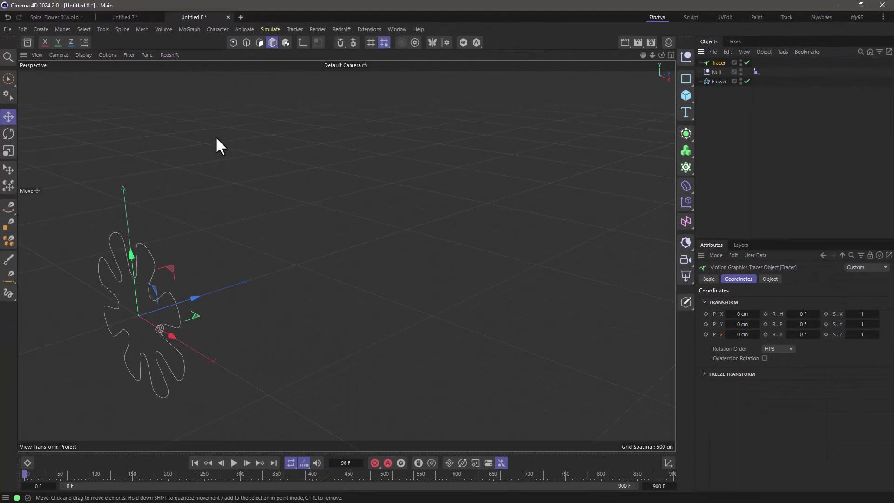
click(768, 280)
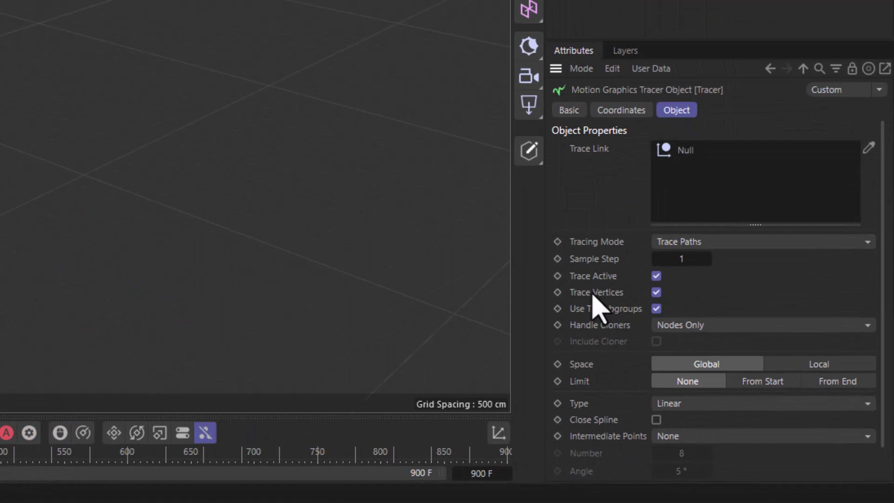
click(726, 354)
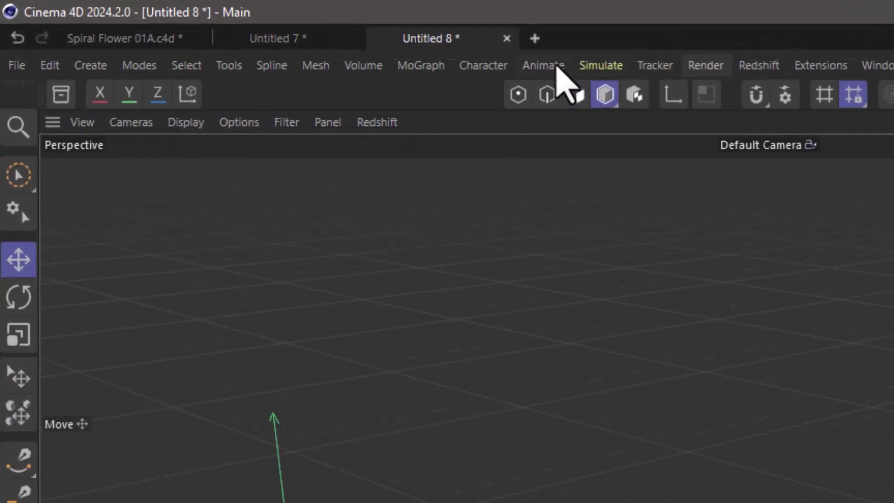
- Set Play Mode to Simple and play to frame 900, drawing the Tracer's looping flower tube
click(246, 29)
mouse_move(584, 107)
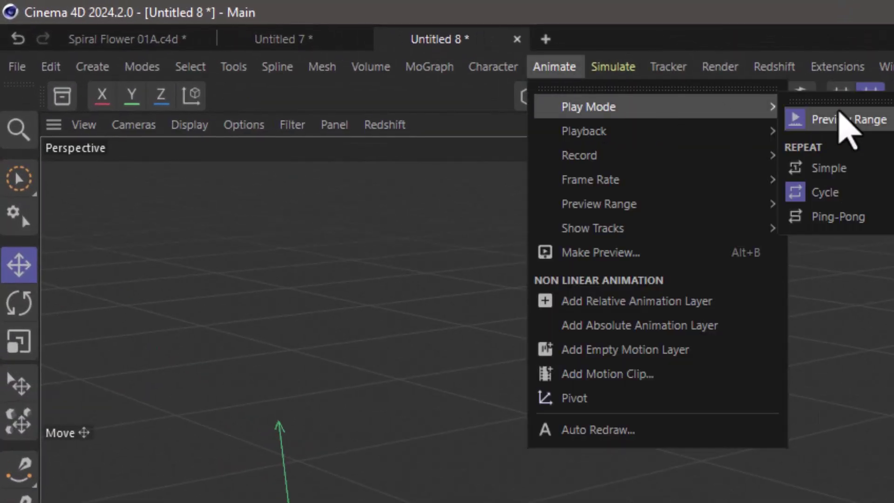
click(856, 175)
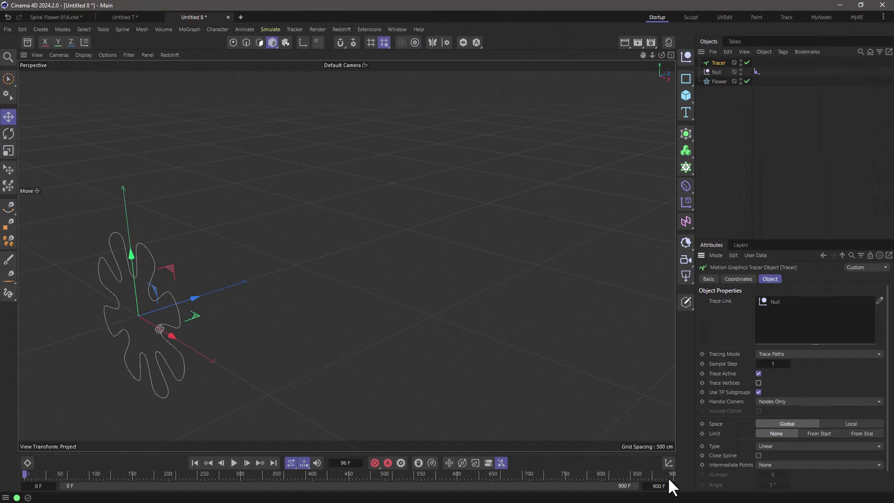
click(234, 462)
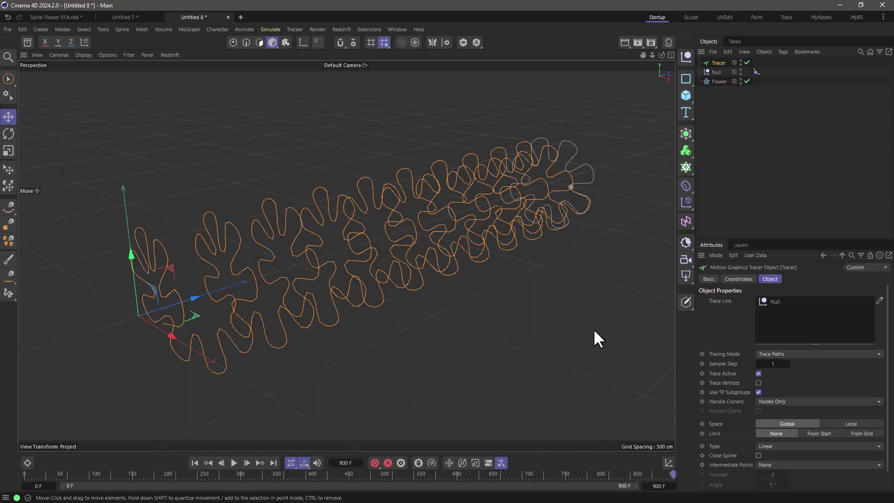
- Bake the Tracer with Current State to Object and paste the static spline into a new document
right_click(716, 62)
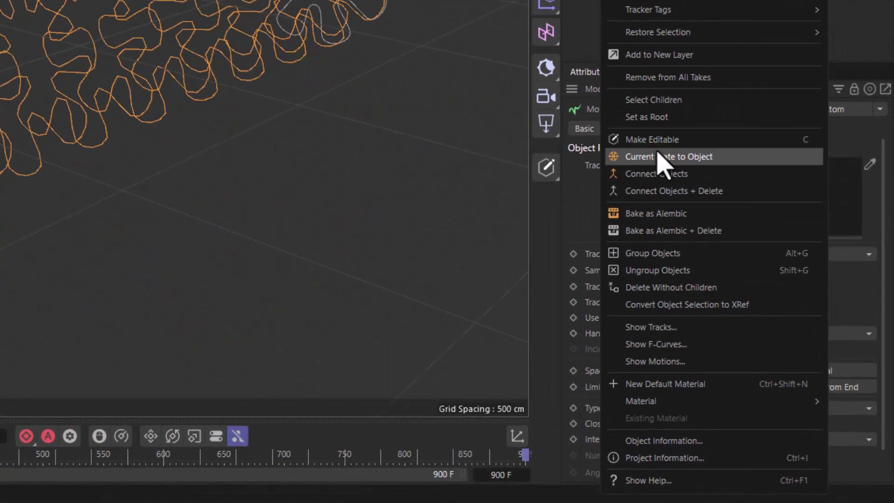
click(750, 296)
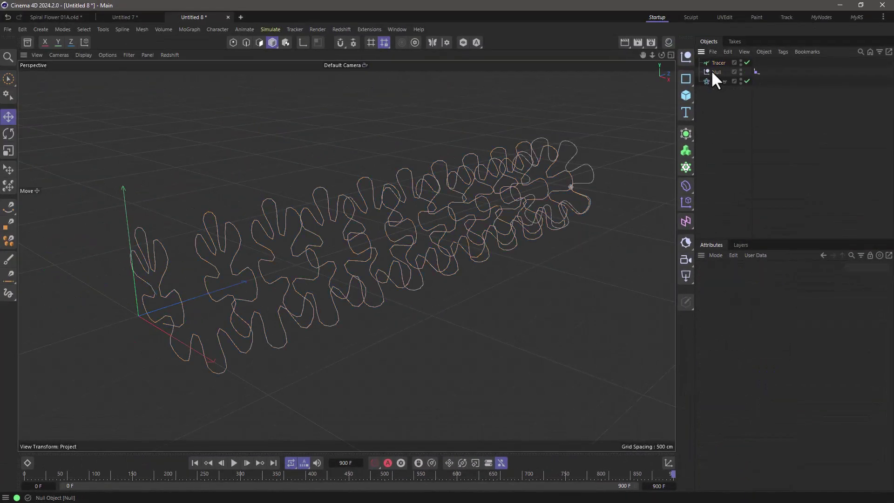
key(ctrl+n)
key(ctrl+v)
scroll(560, 202, down, 10)
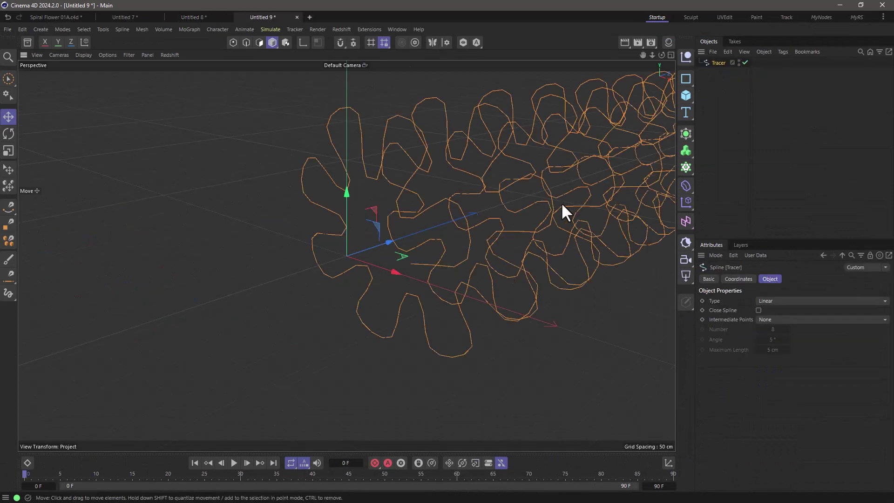
key(h)
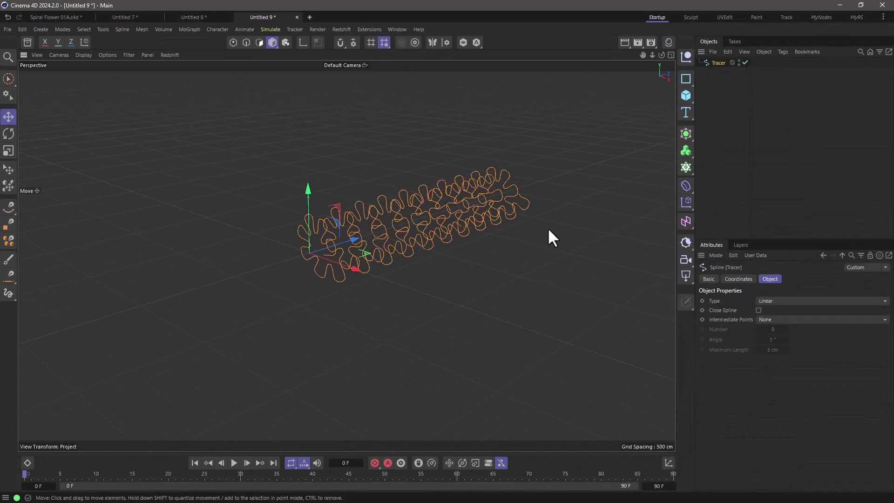
- Set the spline Type to Akima and Intermediate Points to Uniform, then inspect it
click(794, 301)
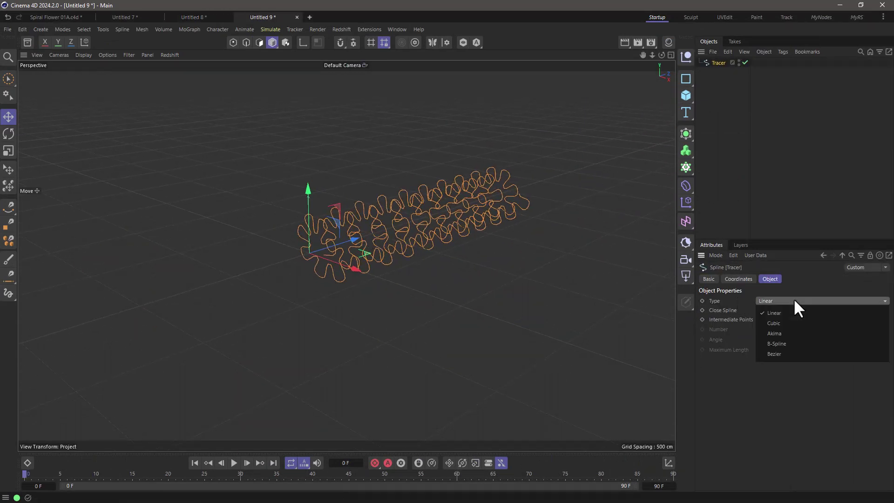
click(792, 333)
click(775, 319)
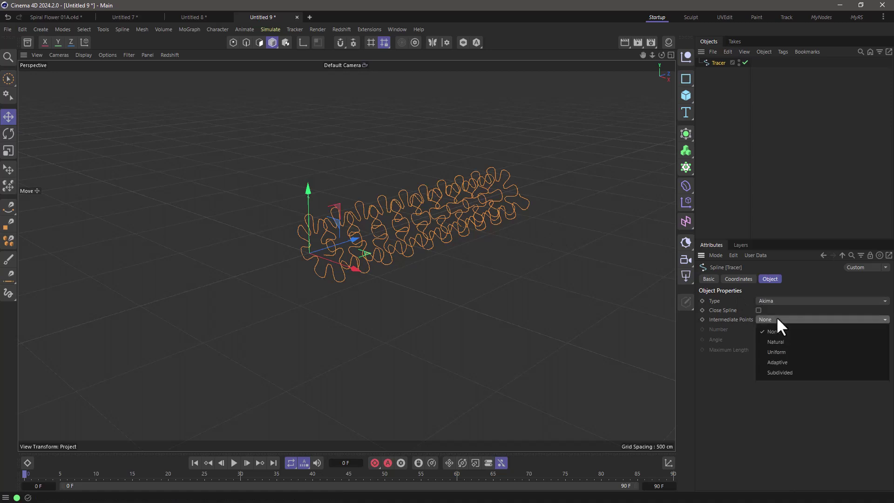
click(780, 352)
click(645, 191)
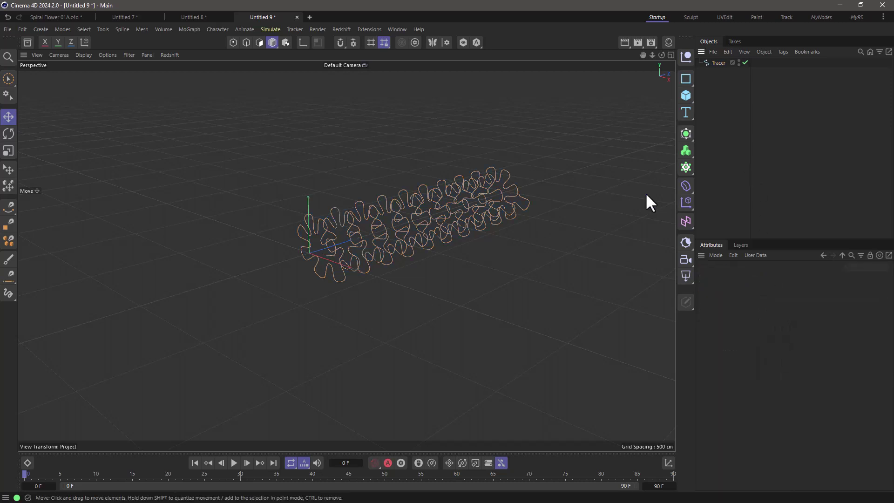
alt+drag(645, 191, 610, 150)
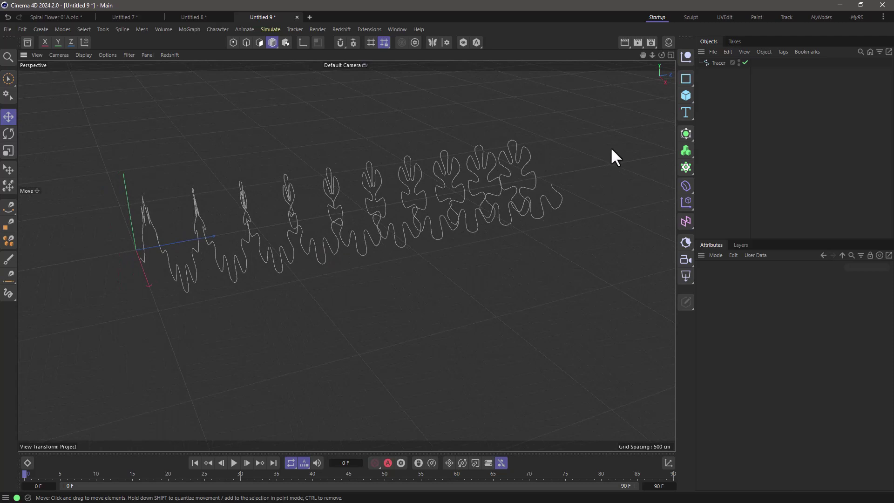
- Add an Extrude generator with Direction Y and place the Tracer spline under it
click(719, 62)
click(685, 134)
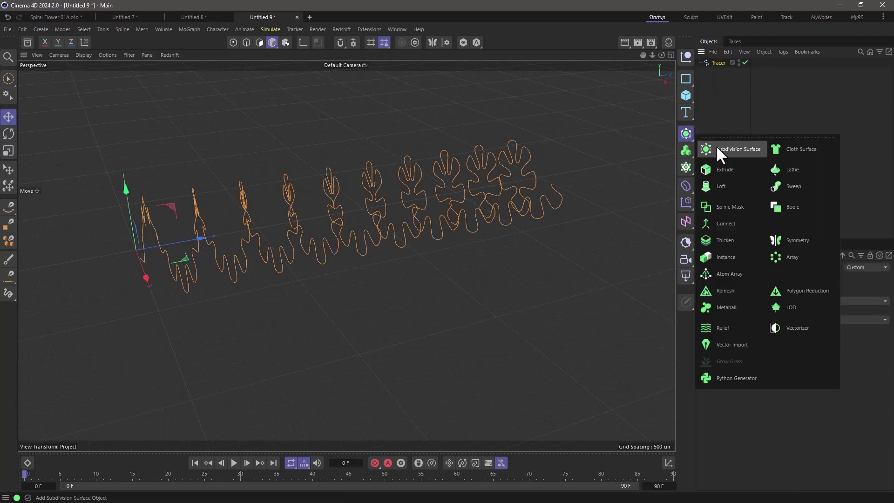
click(735, 168)
click(773, 301)
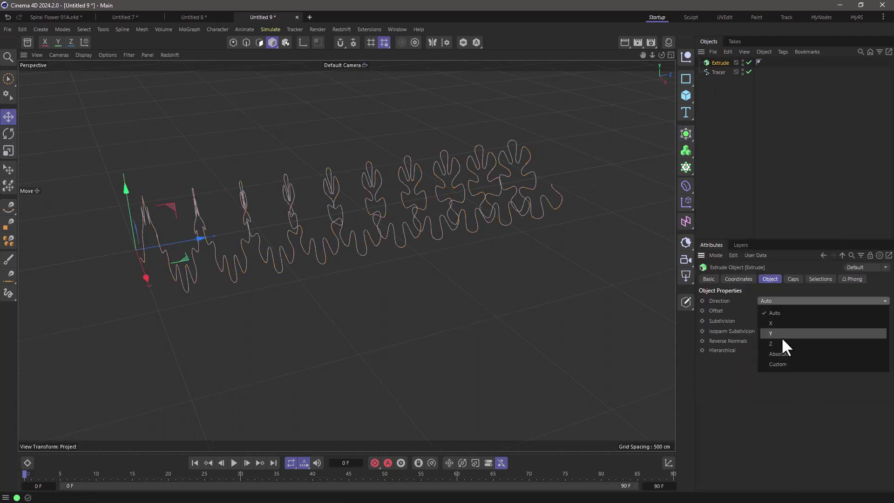
click(782, 334)
drag(713, 71, 719, 62)
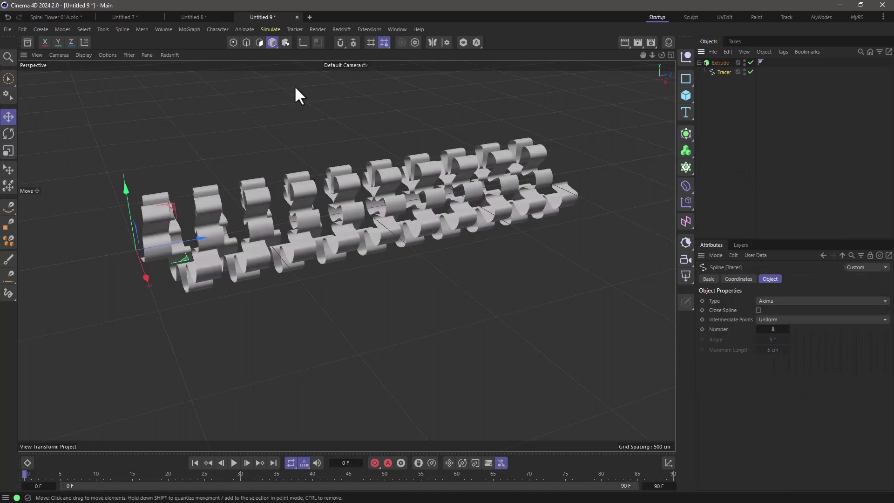
- Switch the viewport to Gouraud Shading (Lines) and play the Spiral Flower 01A animation
click(103, 55)
mouse_move(90, 55)
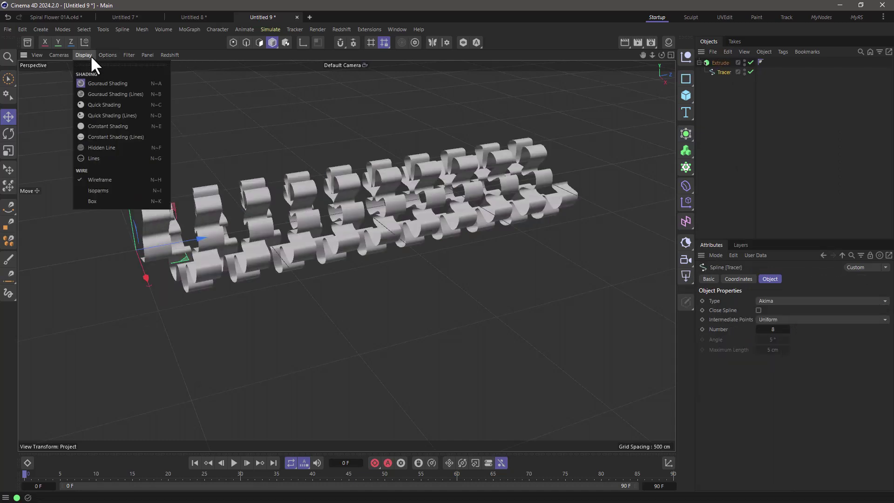
click(91, 93)
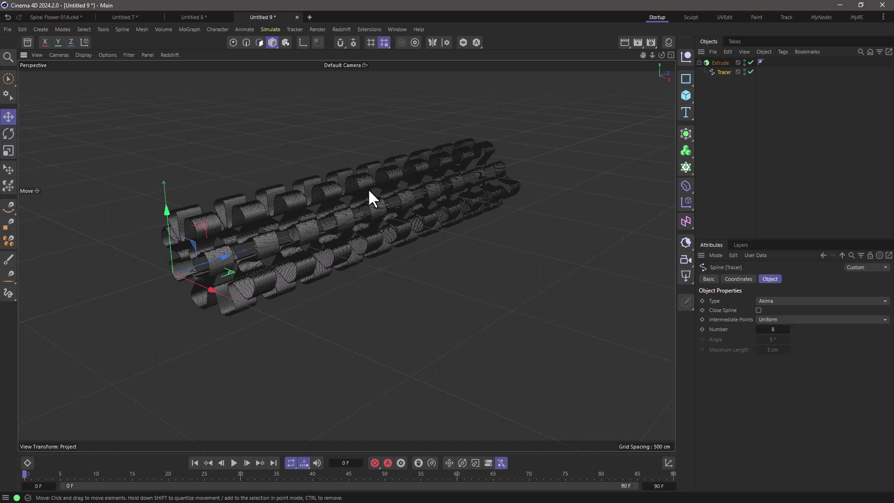
click(234, 462)
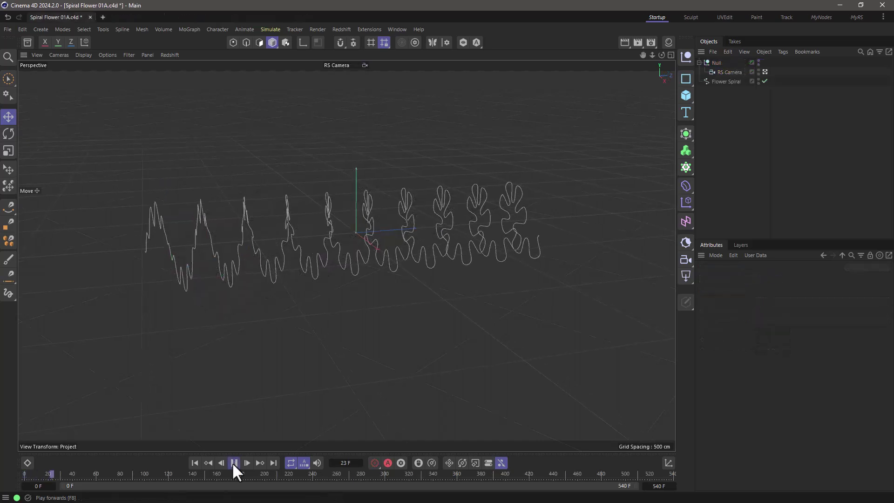